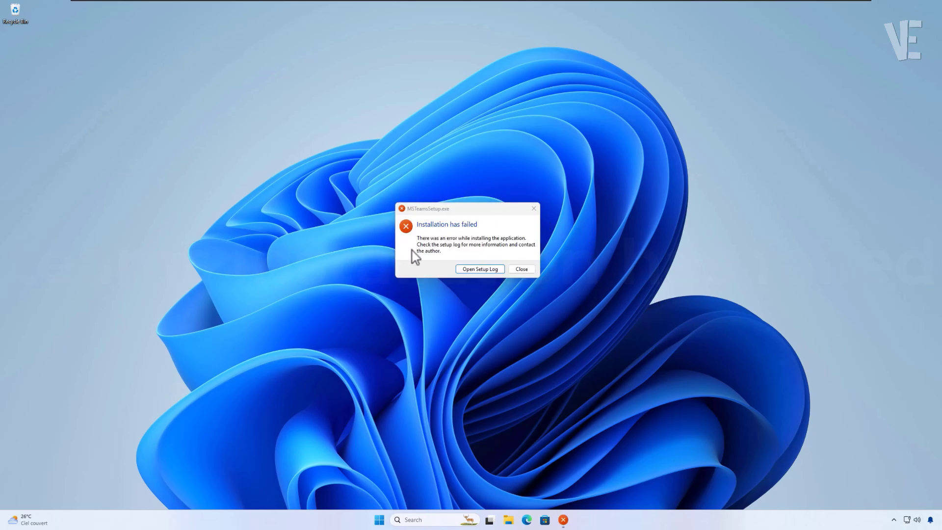
# Step: Dismiss the MSTeamsSetup.exe 'Installation has failed' error dialog
pyautogui.click(448, 247)
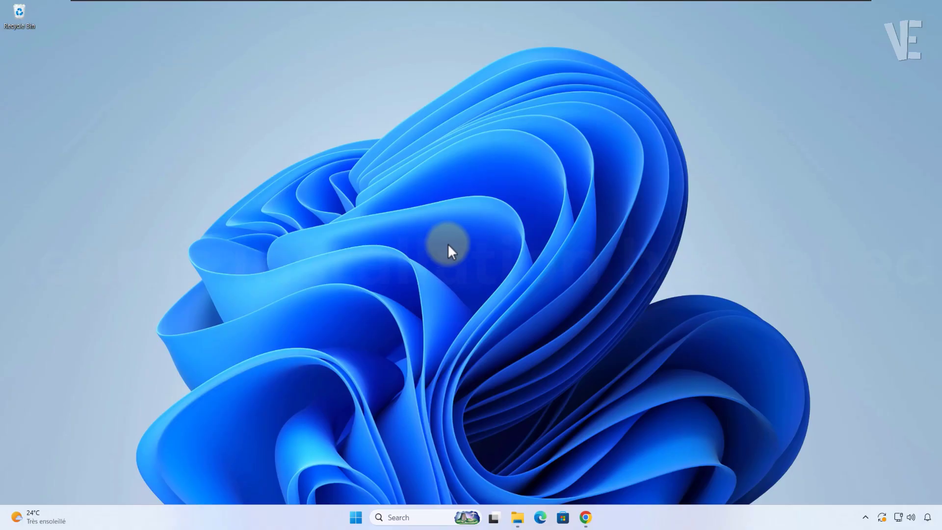
# Step: Search Start for 'services' and launch the Services console
pyautogui.click(356, 518)
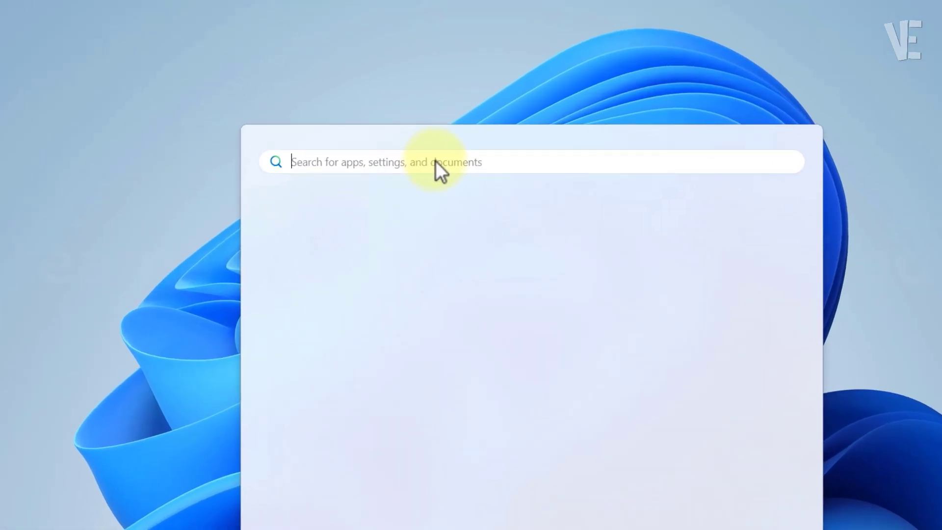
pyautogui.write('services')
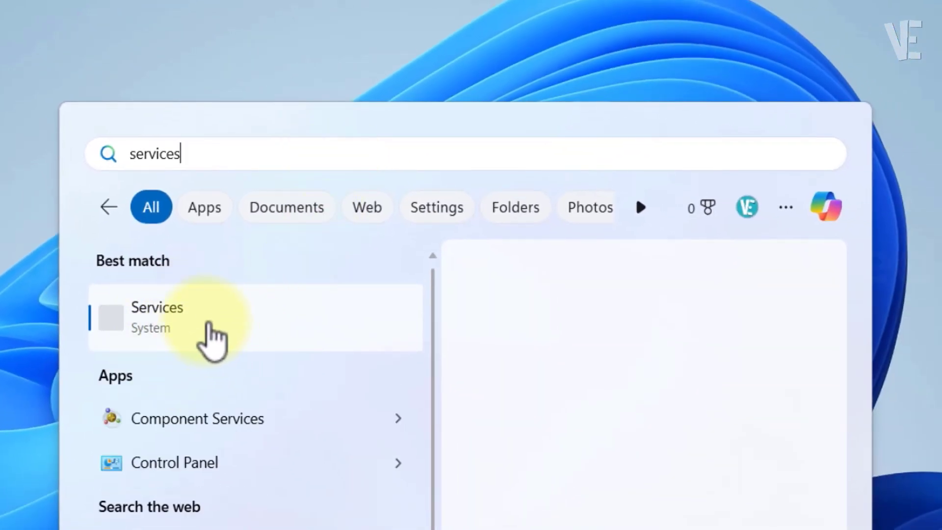
pyautogui.click(205, 317)
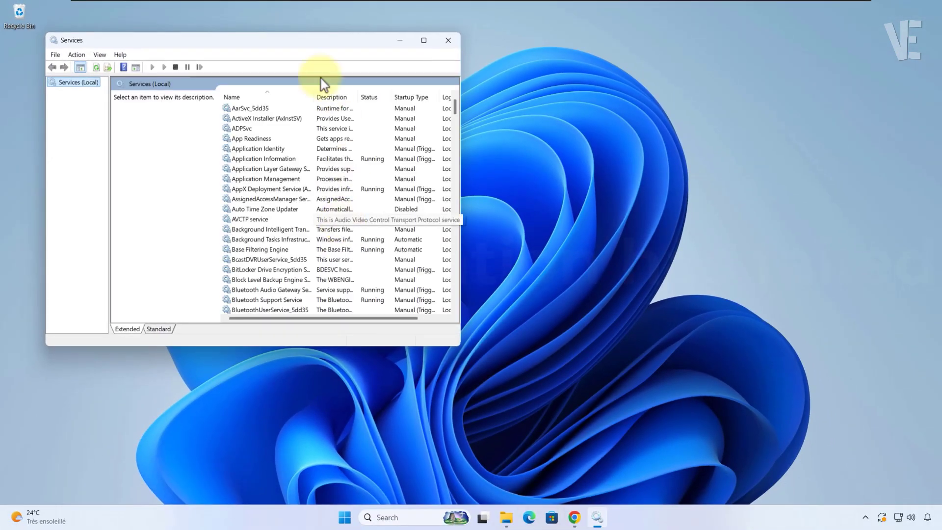
pyautogui.moveTo(288, 42); pyautogui.dragTo(458, 95)
pyautogui.moveTo(628, 161); pyautogui.dragTo(630, 278)
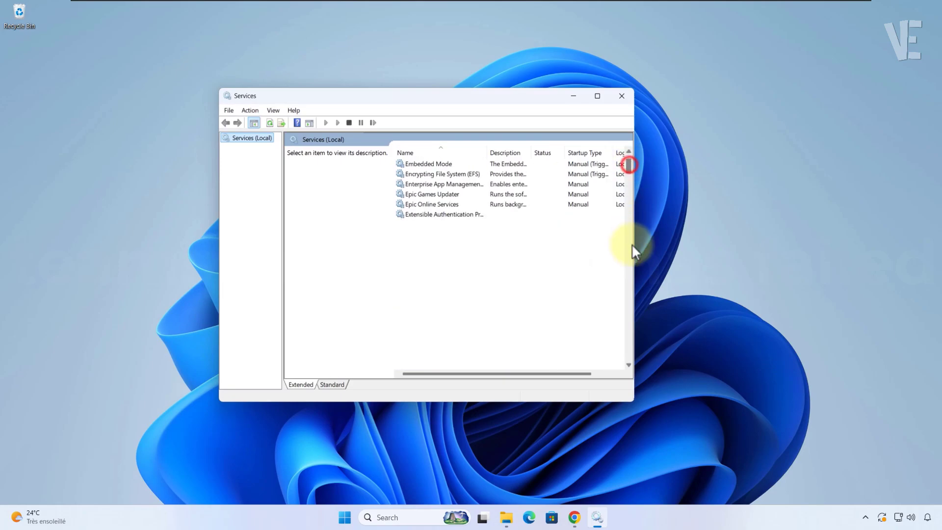
pyautogui.moveTo(641, 352); pyautogui.dragTo(638, 362)
pyautogui.scroll(2, 459, 307)
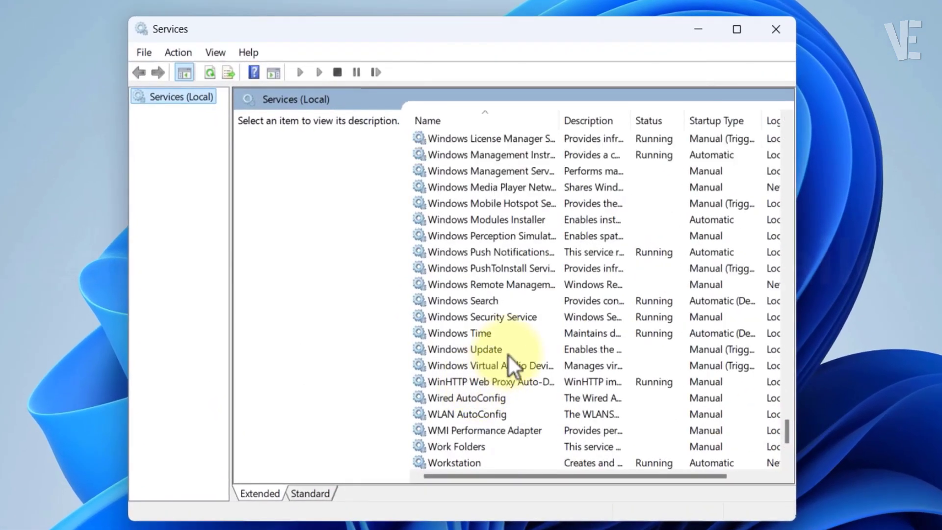
pyautogui.scroll(2, 486, 294)
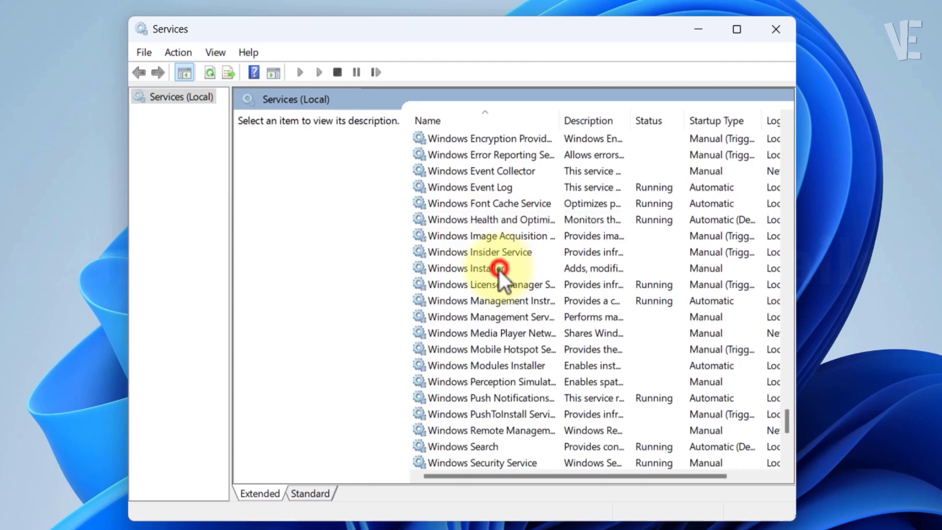
# Step: Start the Windows Installer service from its properties, then restart it
pyautogui.click(498, 269)
pyautogui.doubleClick(483, 269)
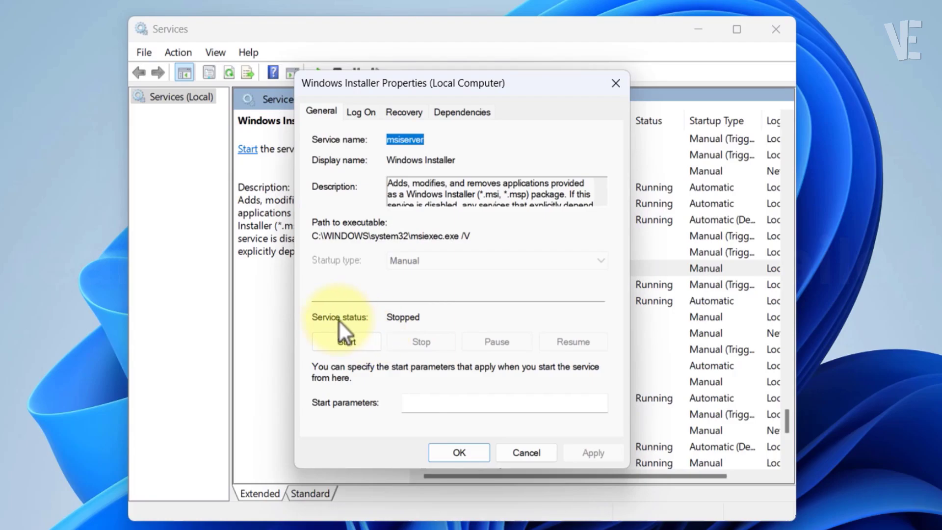
pyautogui.click(350, 342)
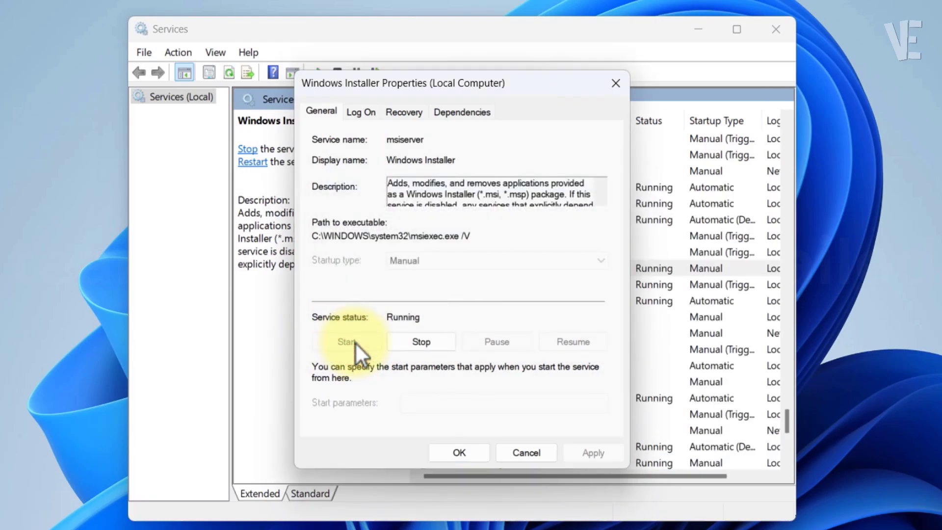
pyautogui.click(460, 452)
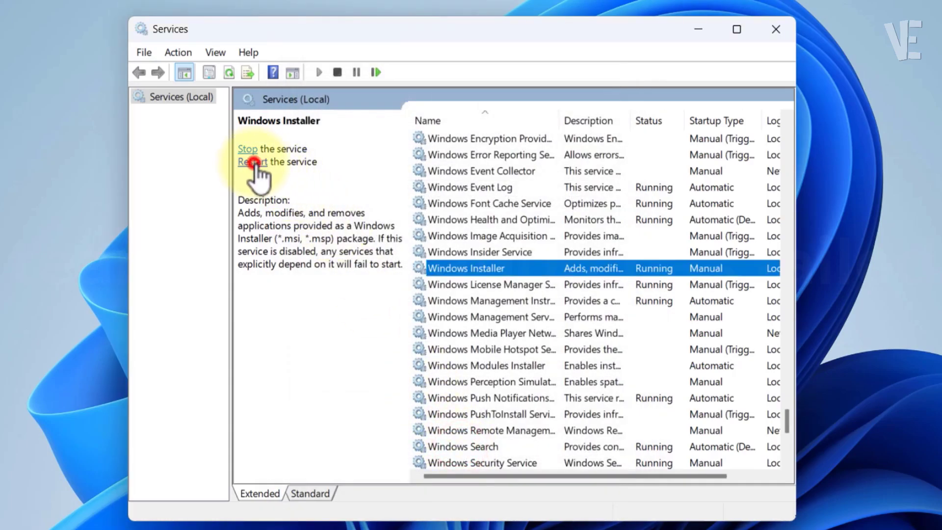
pyautogui.click(253, 162)
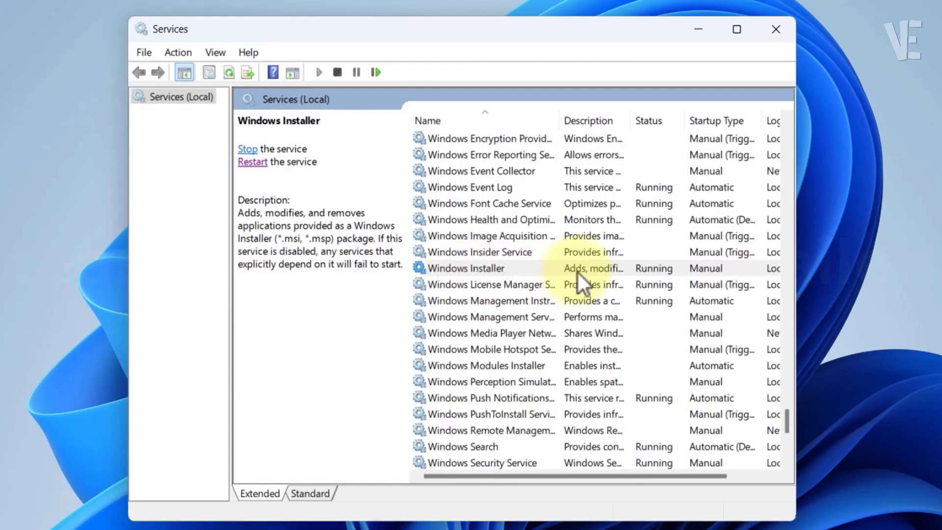
# Step: Close Services, restart Windows from the Start power menu, and open Run with Win+R
pyautogui.click(771, 30)
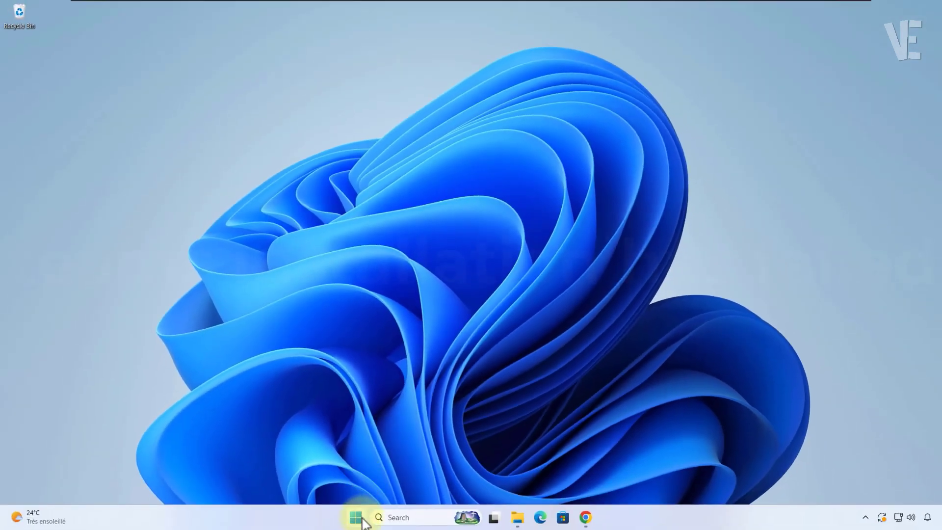
pyautogui.click(357, 517)
pyautogui.click(599, 481)
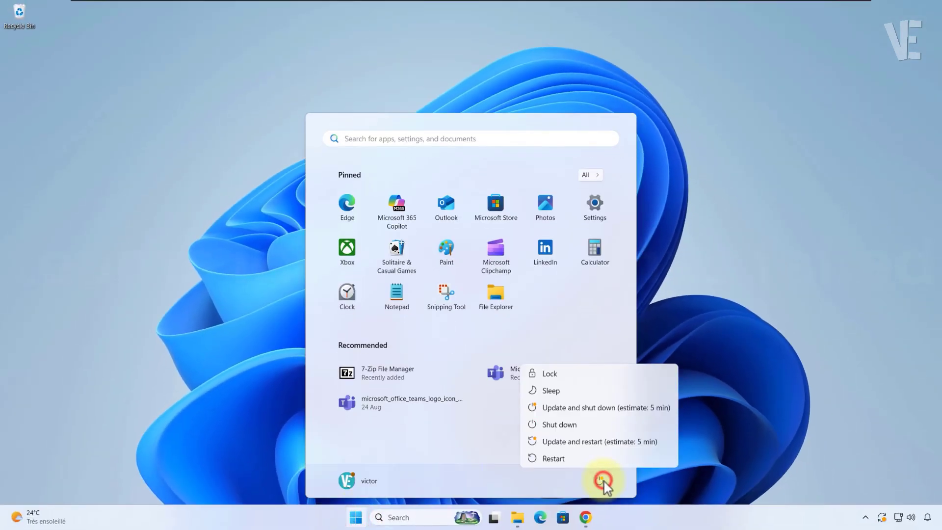
pyautogui.click(558, 459)
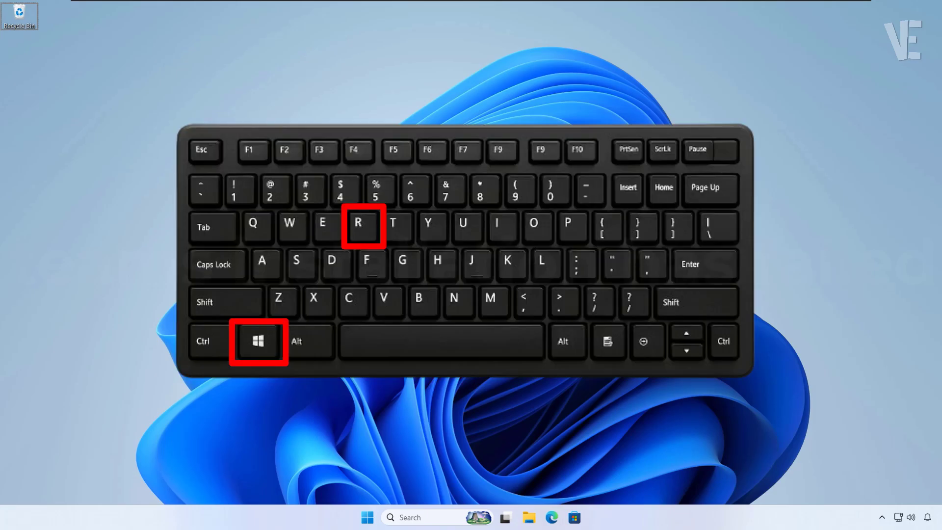
pyautogui.press('super+r')
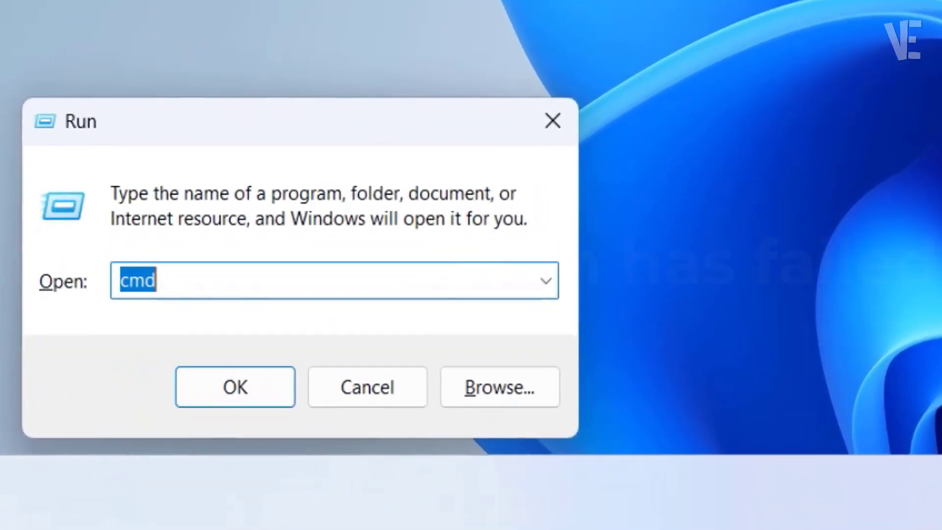
# Step: Open %localappdata% from Run and enter its Microsoft folder
pyautogui.write('%localappdata')
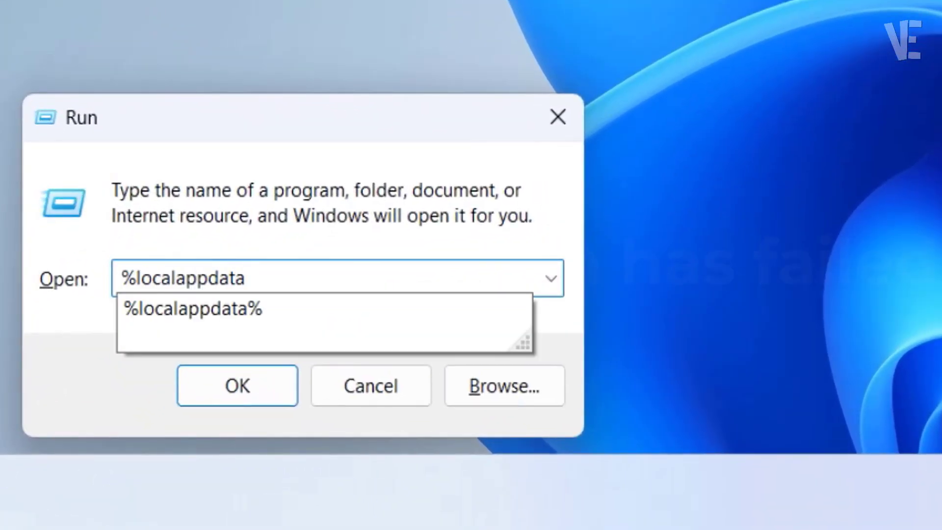
pyautogui.write('%')
pyautogui.click(263, 388)
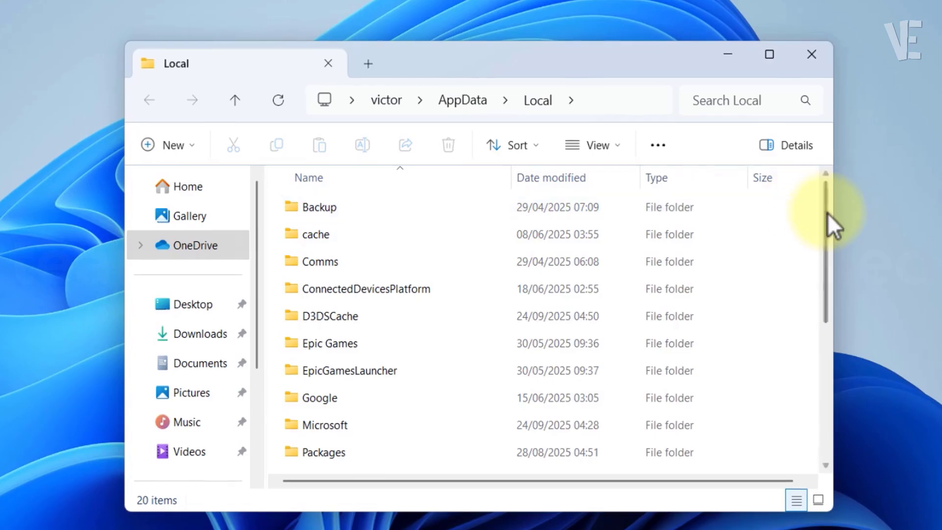
pyautogui.moveTo(828, 214); pyautogui.dragTo(834, 294)
pyautogui.click(325, 310)
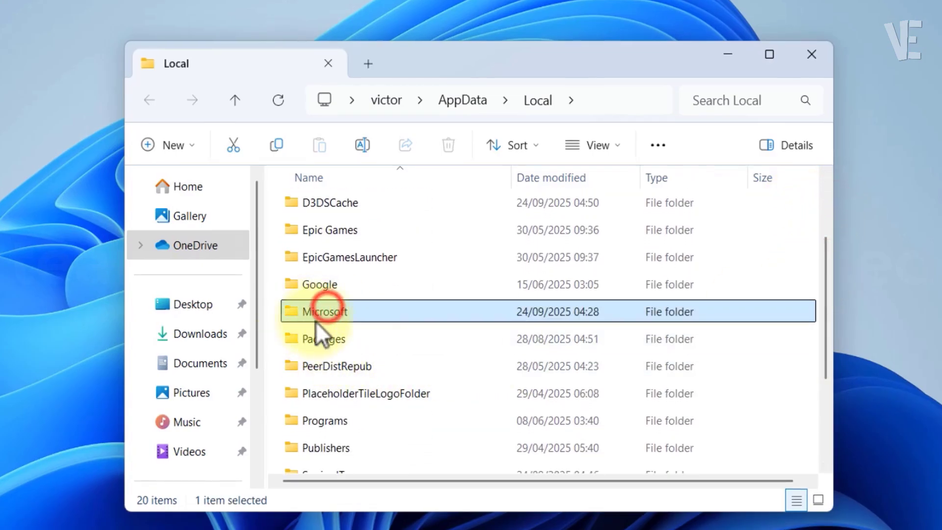
pyautogui.doubleClick(354, 315)
# Step: Delete the Teams folder from AppData\Local\Microsoft
pyautogui.scroll(-5, 354, 315)
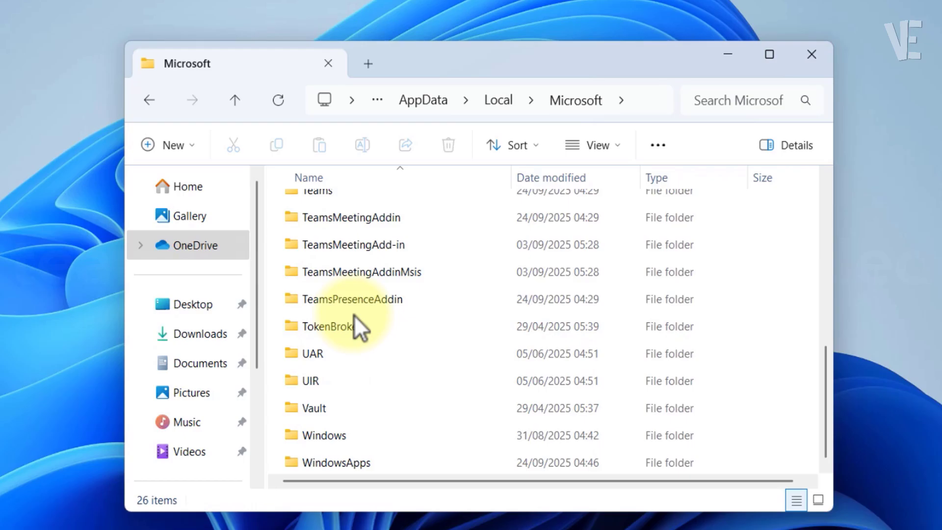
pyautogui.scroll(1, 354, 314)
pyautogui.click(346, 259)
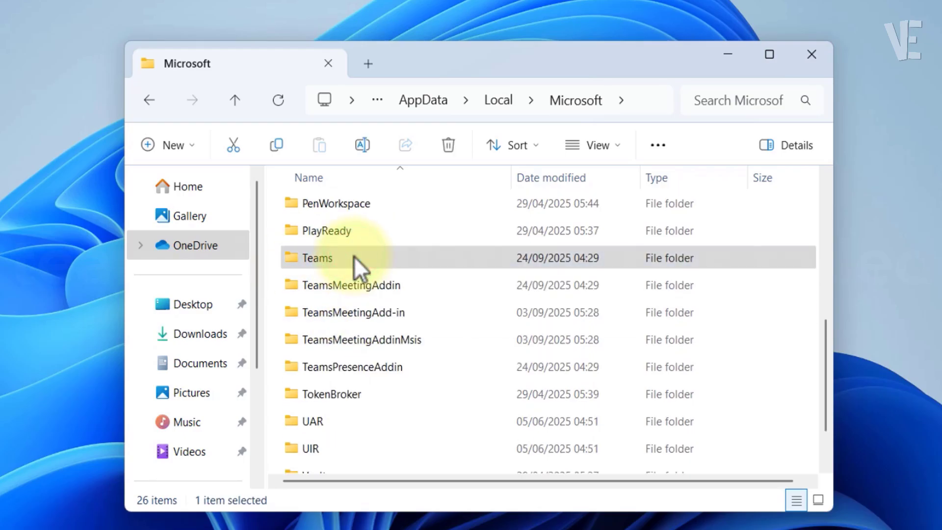
pyautogui.rightClick(354, 256)
pyautogui.click(544, 232)
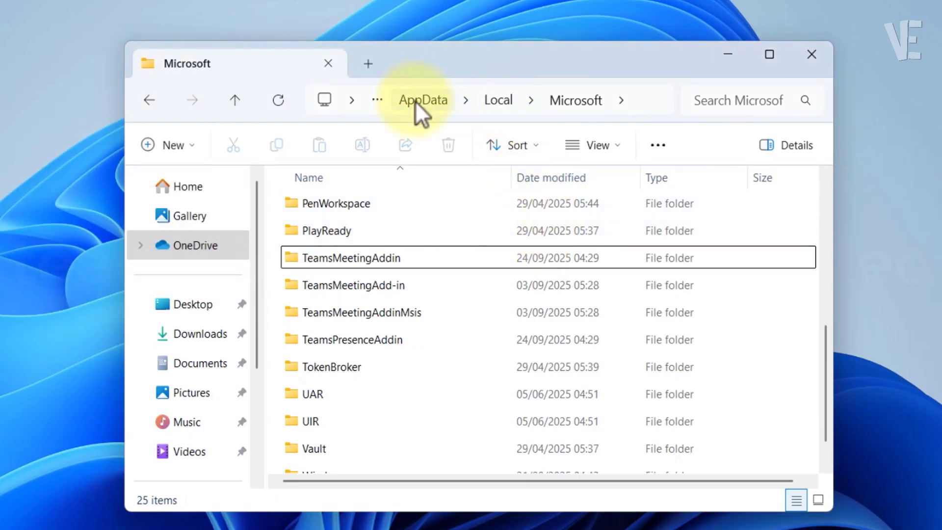
# Step: Delete the Microsoft Teams folder in AppData\Roaming, then close File Explorer
pyautogui.click(434, 99)
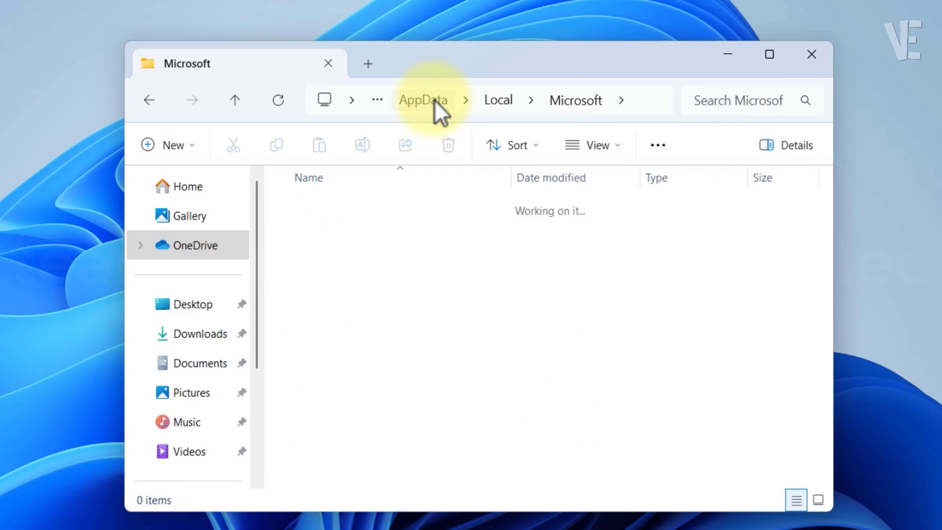
pyautogui.doubleClick(354, 263)
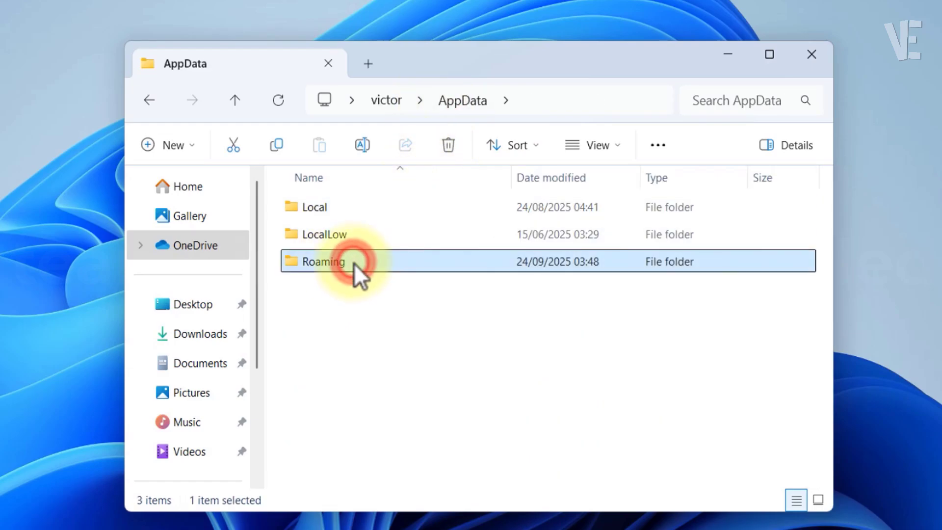
pyautogui.click(349, 316)
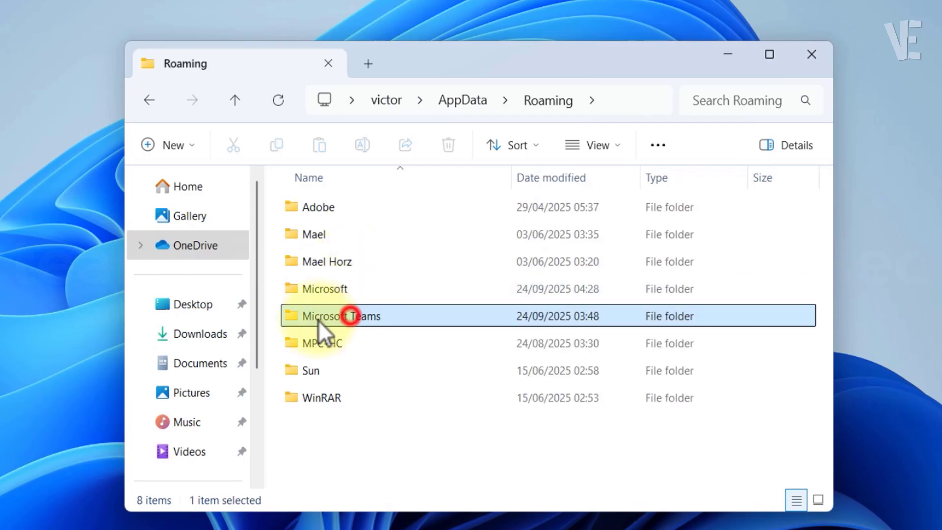
pyautogui.rightClick(358, 316)
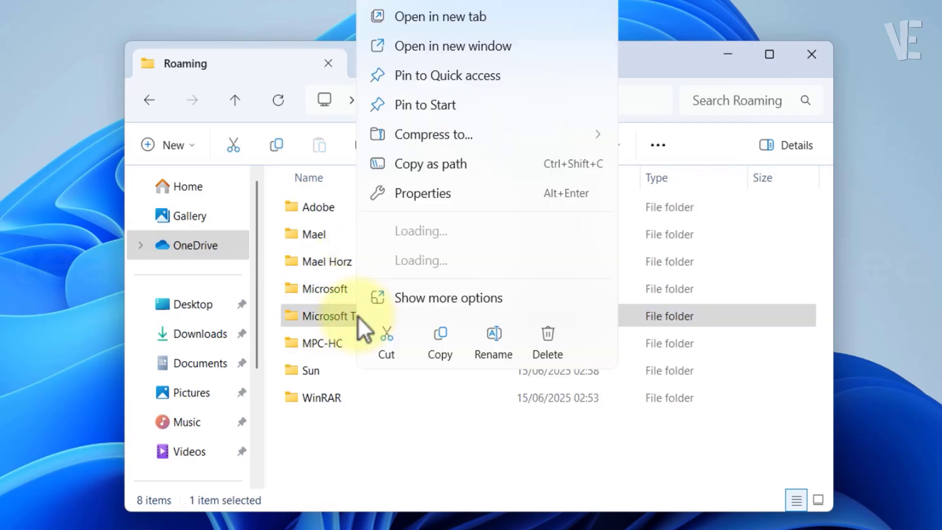
pyautogui.click(546, 339)
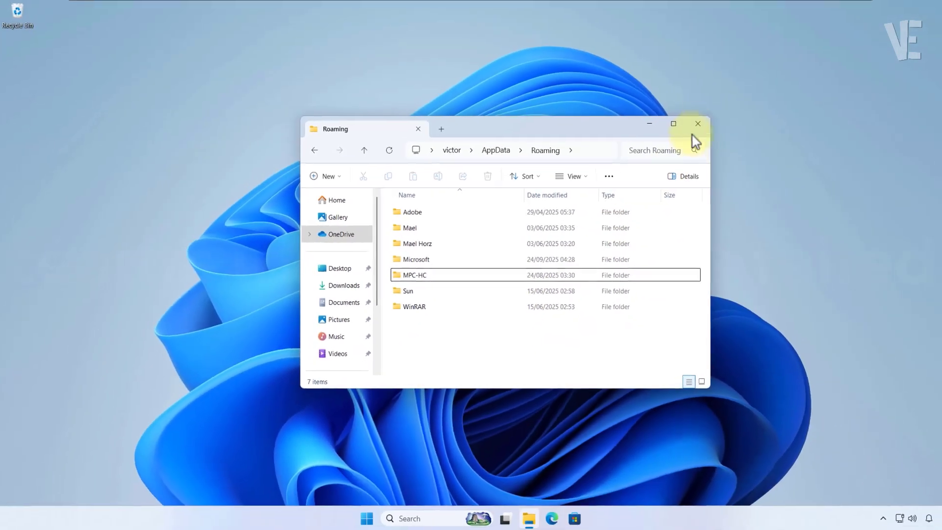
pyautogui.click(811, 54)
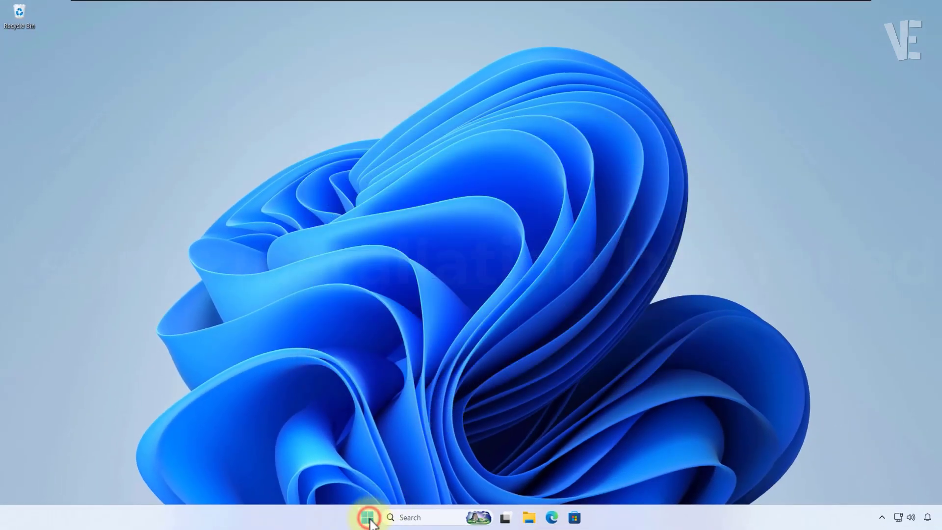
# Step: Restart the PC from the Start menu's power options
pyautogui.click(369, 518)
pyautogui.click(599, 480)
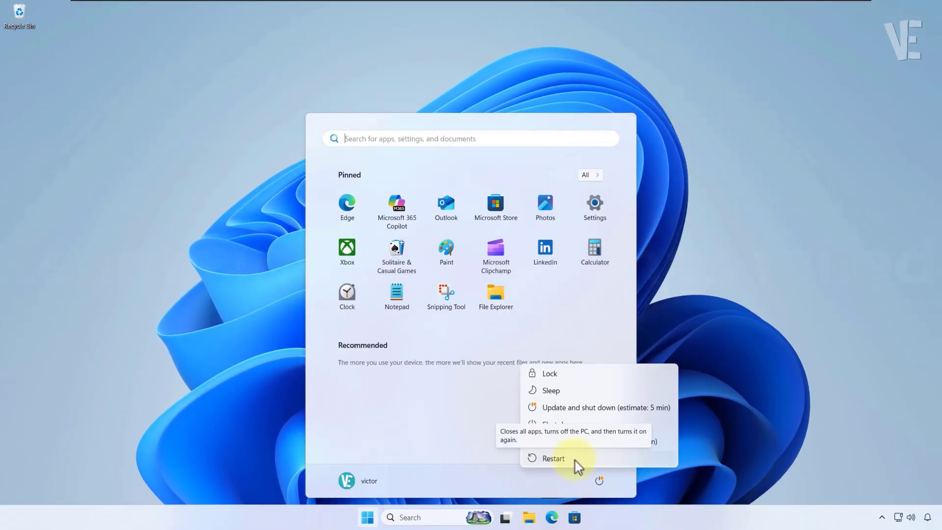
pyautogui.click(575, 460)
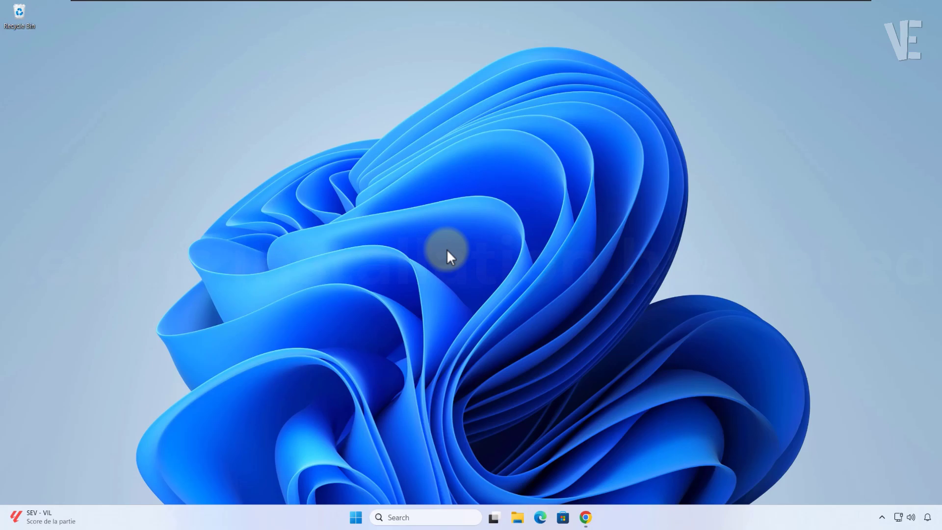
# Step: Bring up Chrome, view the 7-Zip download page, then minimise the browser
pyautogui.click(585, 517)
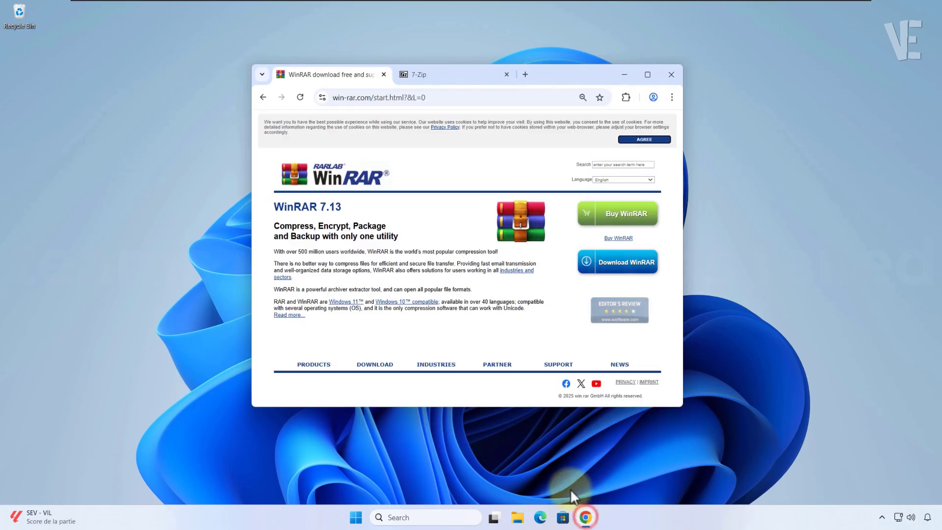
pyautogui.click(428, 76)
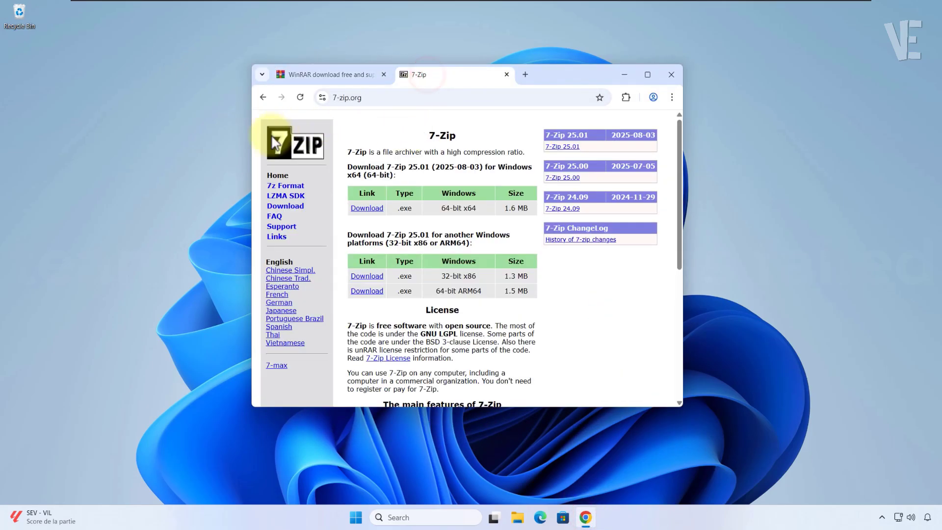
pyautogui.click(624, 69)
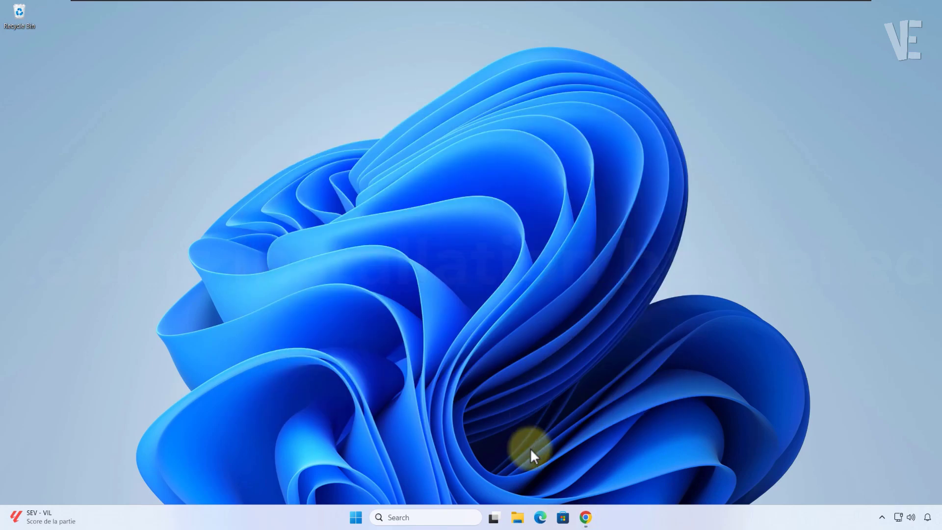
# Step: In Downloads, use 7-Zip's Extract to "Teams_windows_x64\" on the Teams_windows_x64 installer
pyautogui.click(518, 518)
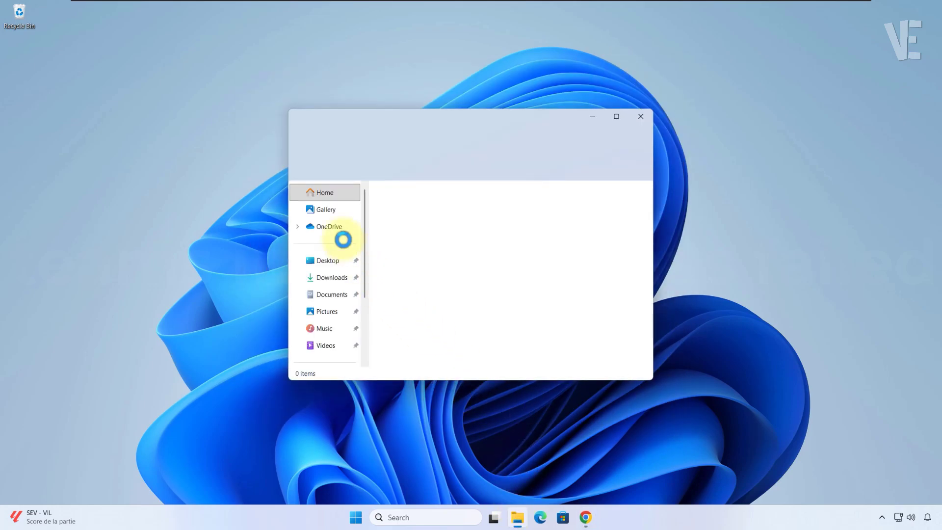
pyautogui.click(331, 278)
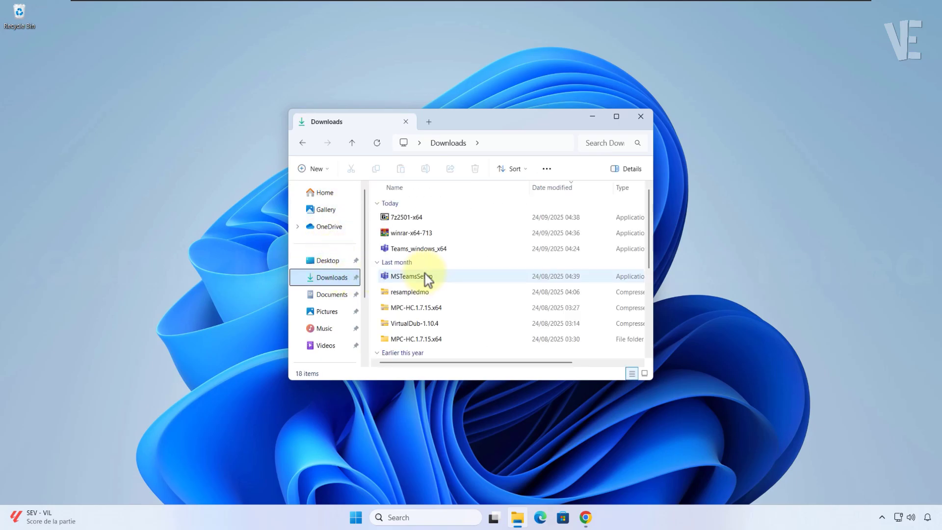
pyautogui.click(413, 249)
pyautogui.click(410, 281)
pyautogui.click(415, 252)
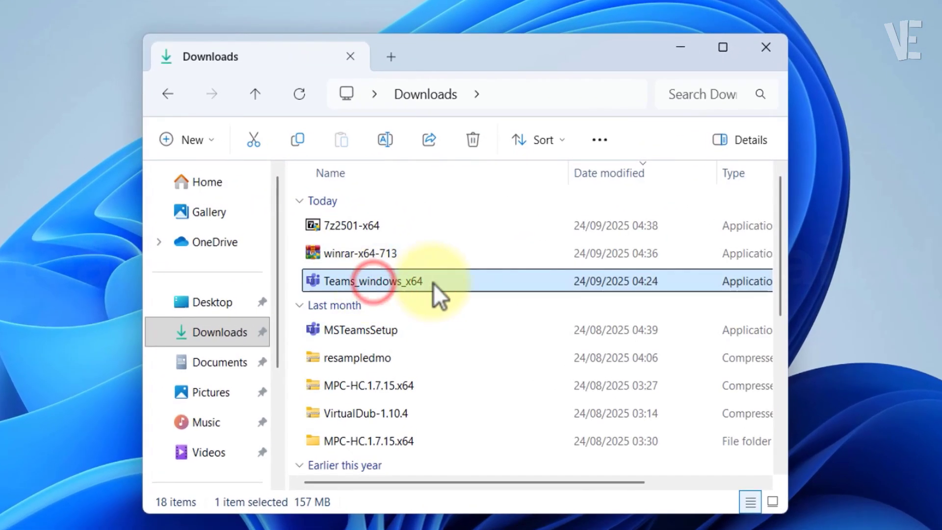
pyautogui.rightClick(434, 278)
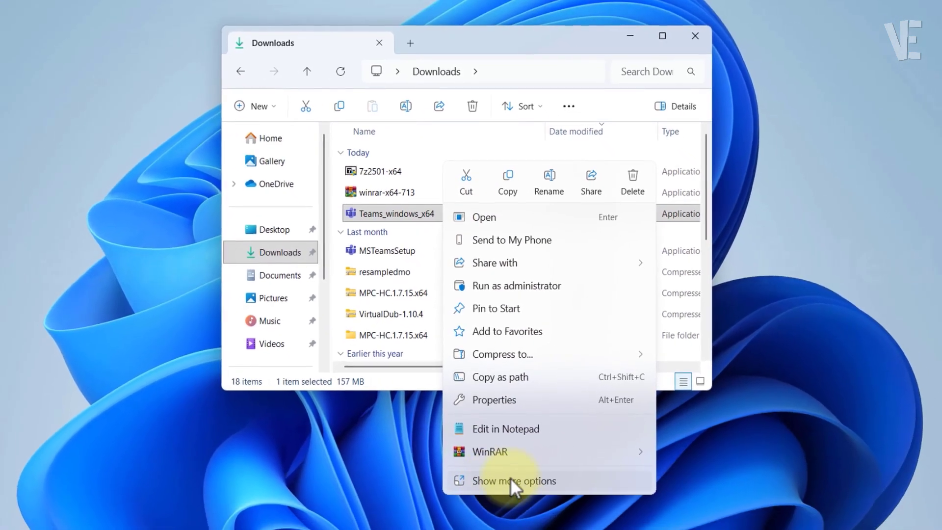
pyautogui.click(519, 529)
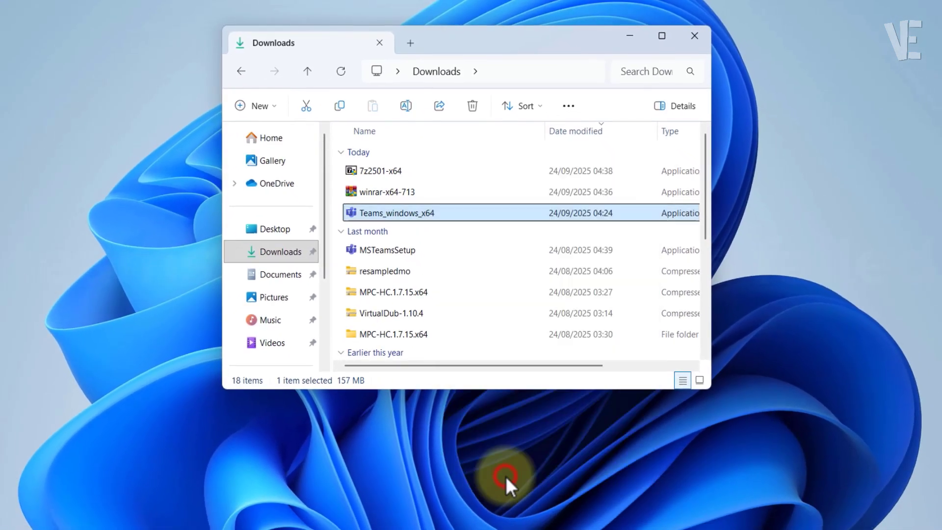
pyautogui.moveTo(495, 312)
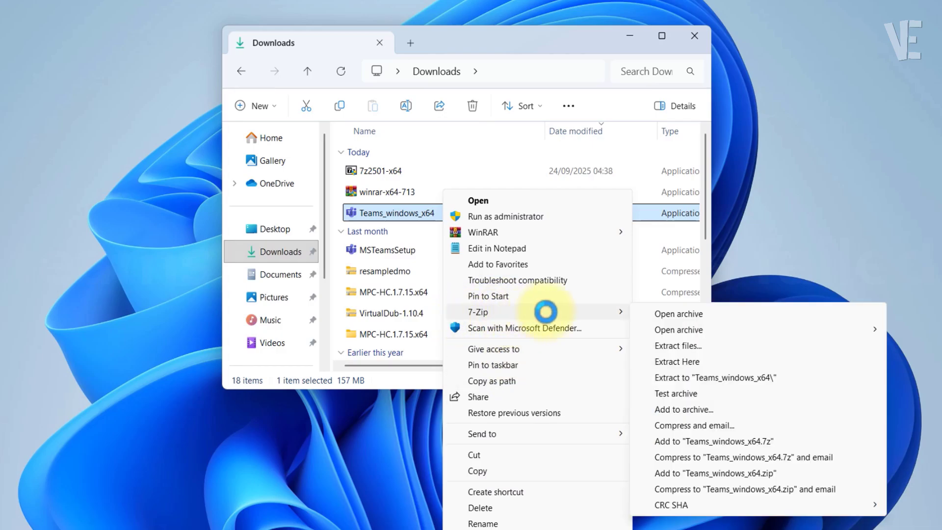
pyautogui.click(721, 378)
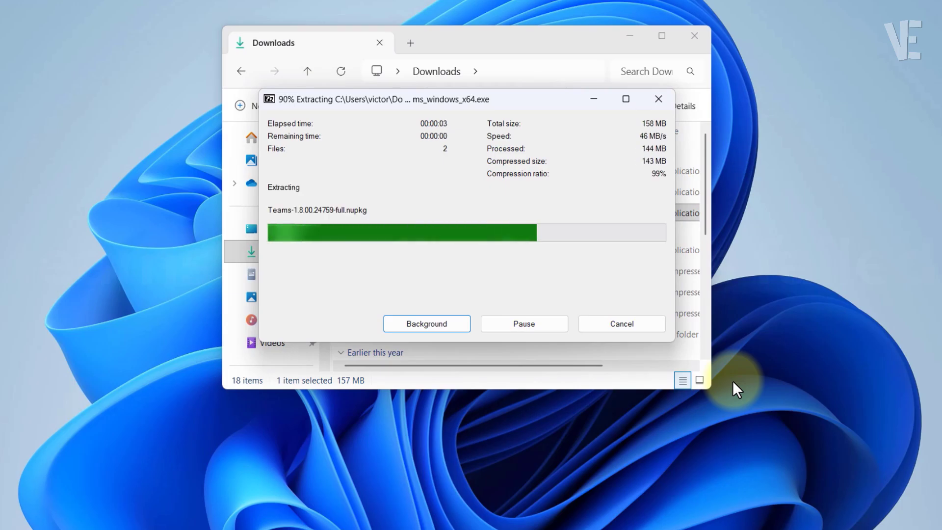
# Step: Inside Teams_windows_x64, extract Teams-1.8.00.24759-full.nupkg with 7-Zip to "Teams-1.8.00.24759-full\"
pyautogui.doubleClick(415, 235)
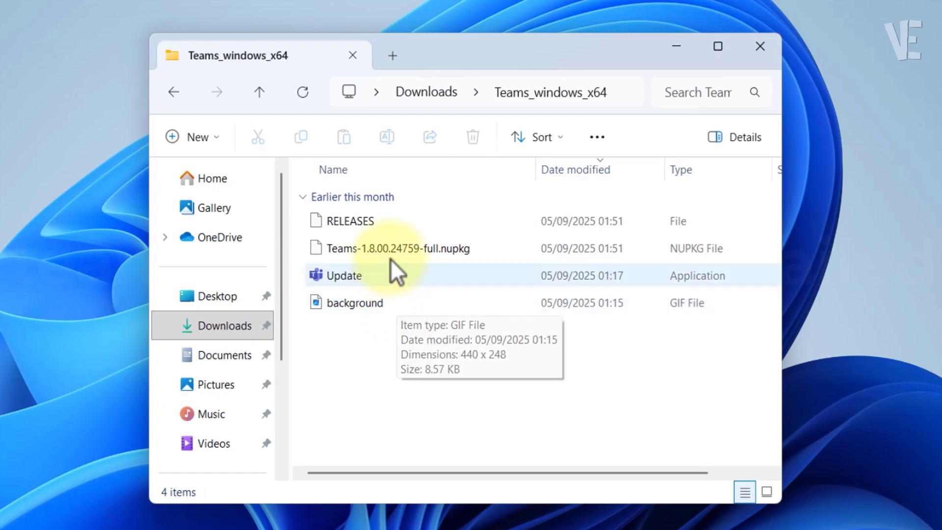
pyautogui.click(399, 197)
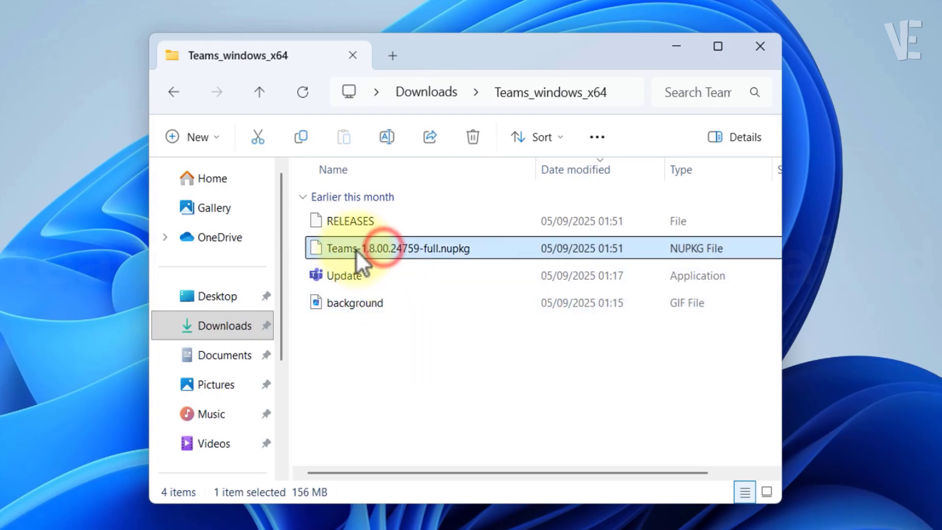
pyautogui.rightClick(424, 248)
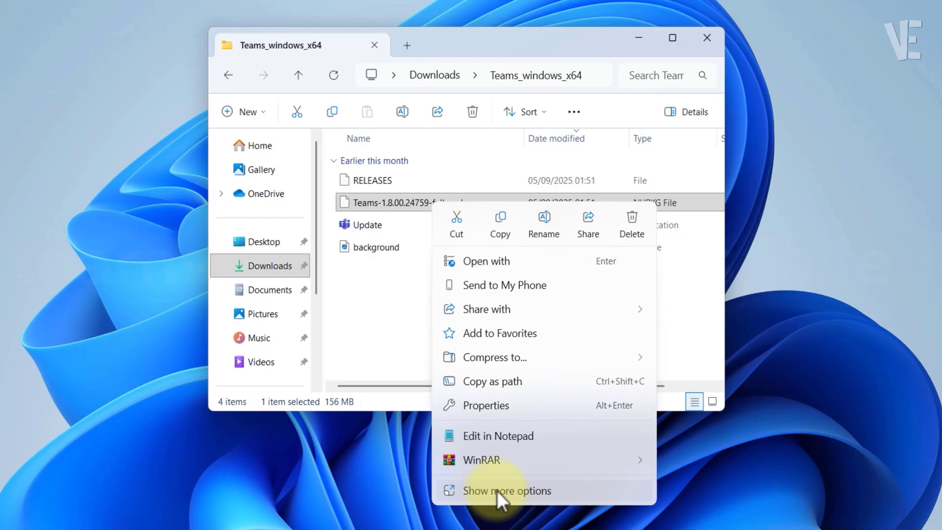
pyautogui.click(497, 490)
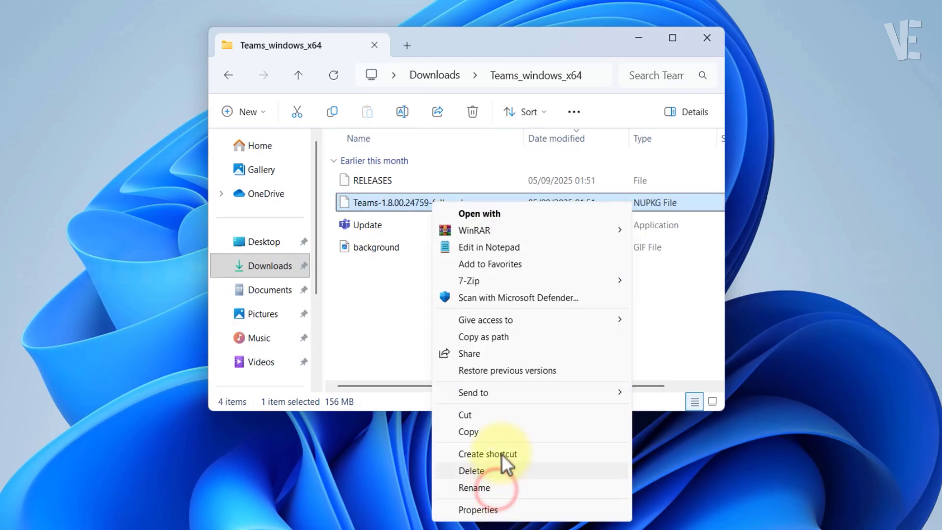
pyautogui.moveTo(459, 282)
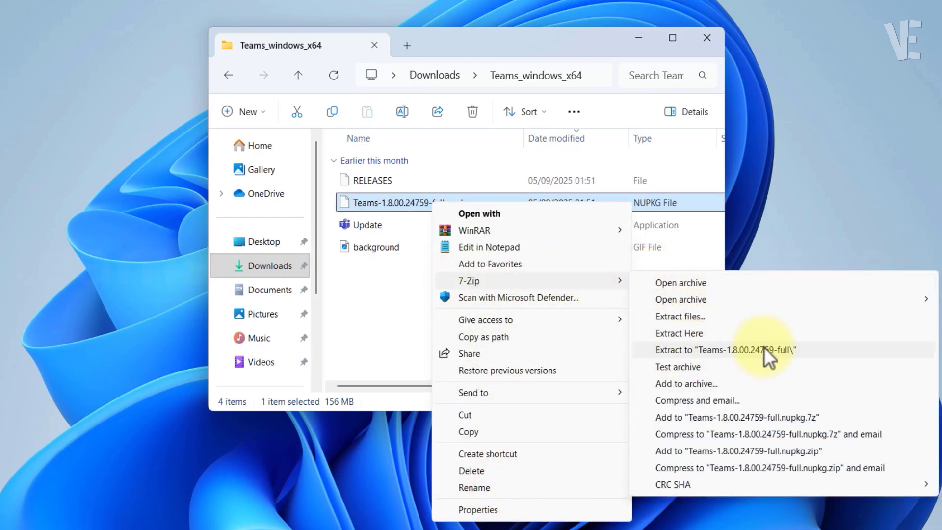
pyautogui.click(726, 350)
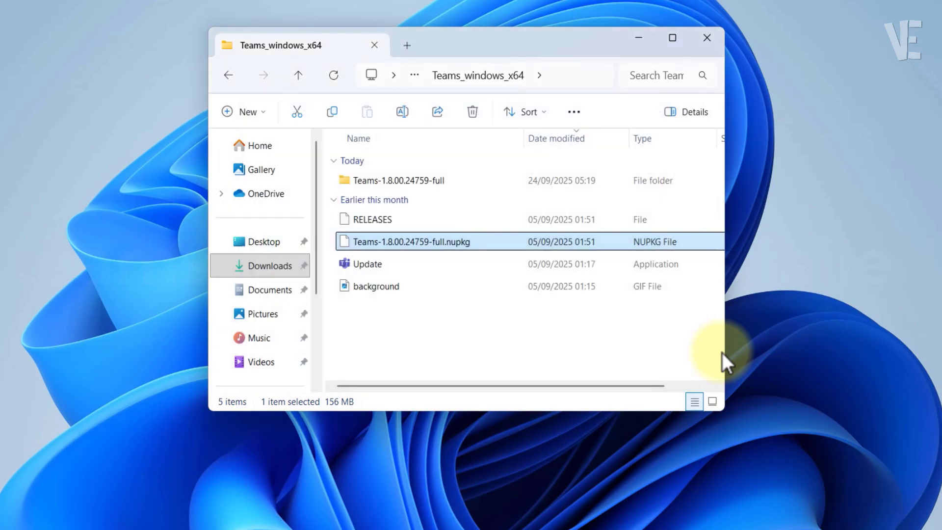
# Step: Navigate into Teams-1.8.00.24759-full\lib\net45 and select Teams.exe
pyautogui.doubleClick(401, 180)
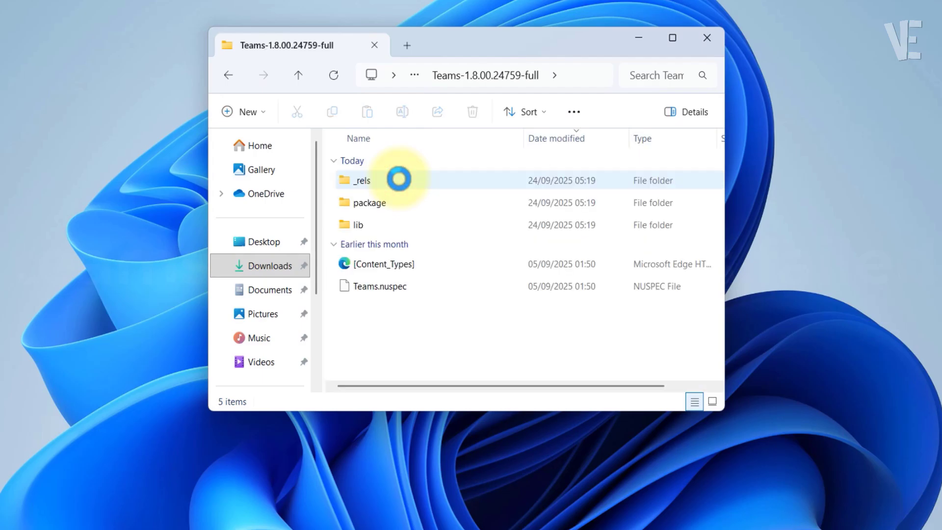
pyautogui.click(374, 226)
pyautogui.doubleClick(383, 229)
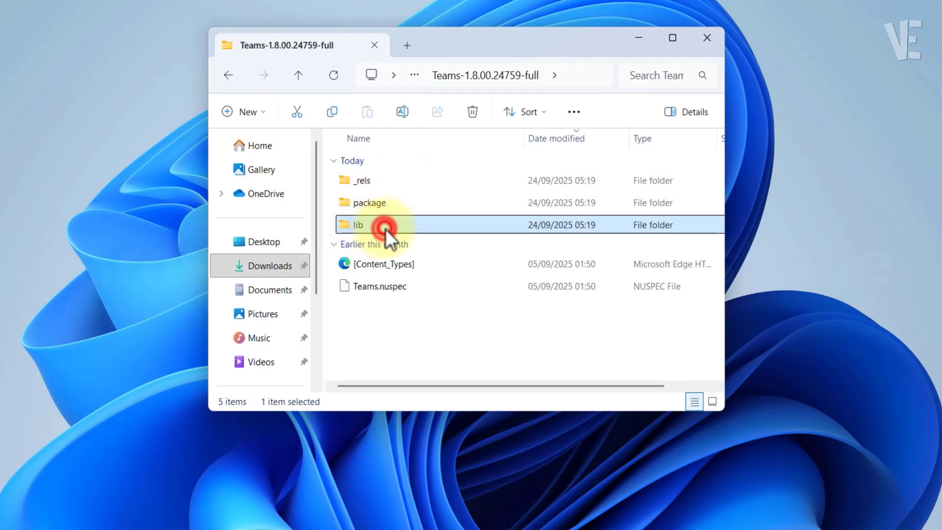
pyautogui.doubleClick(378, 180)
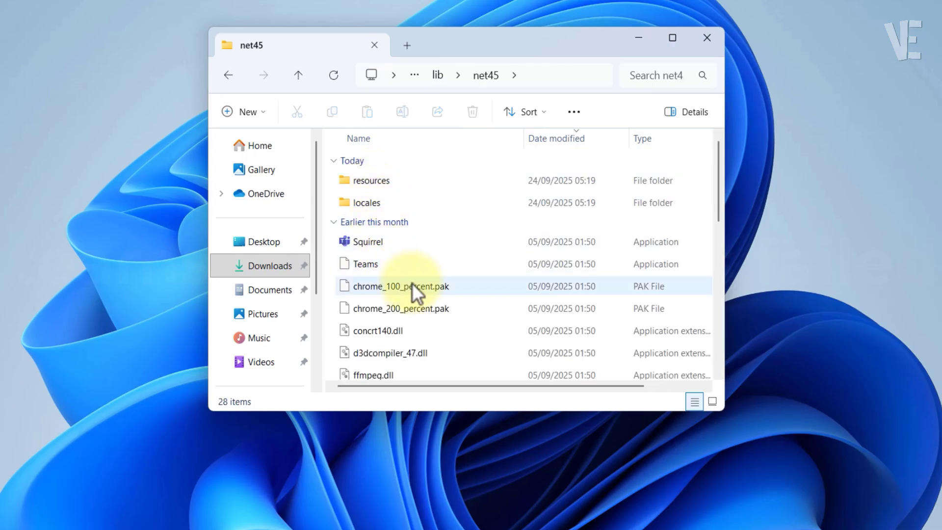
pyautogui.scroll(-7, 416, 284)
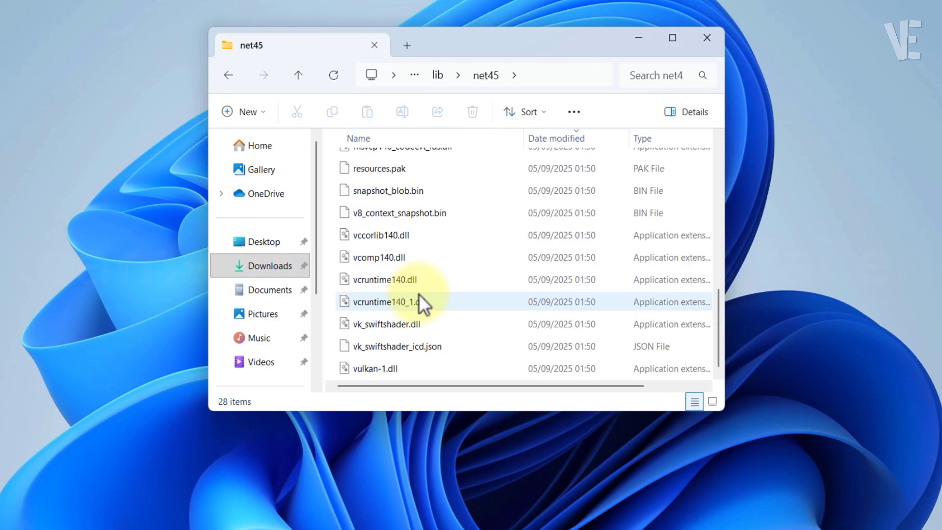
pyautogui.scroll(7, 419, 293)
pyautogui.click(363, 265)
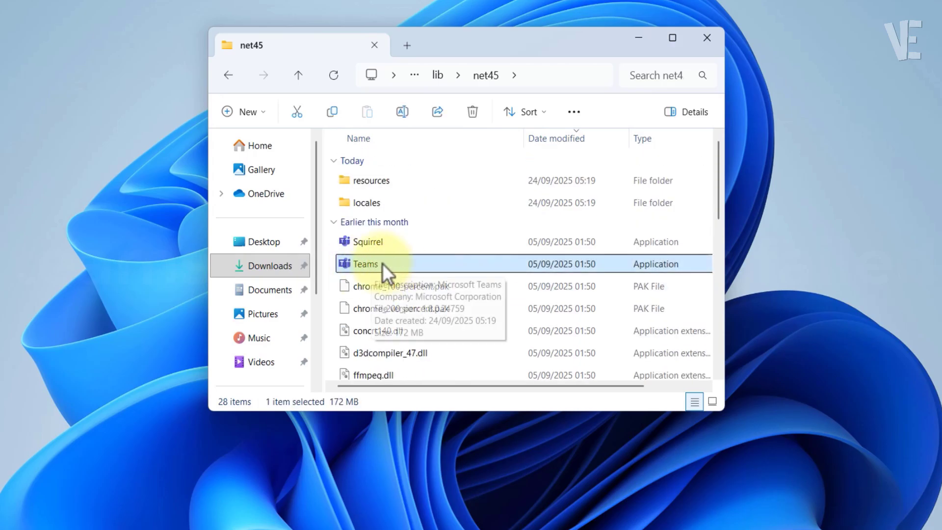
# Step: Run Teams.exe as administrator and approve the User Account Control prompt
pyautogui.rightClick(396, 266)
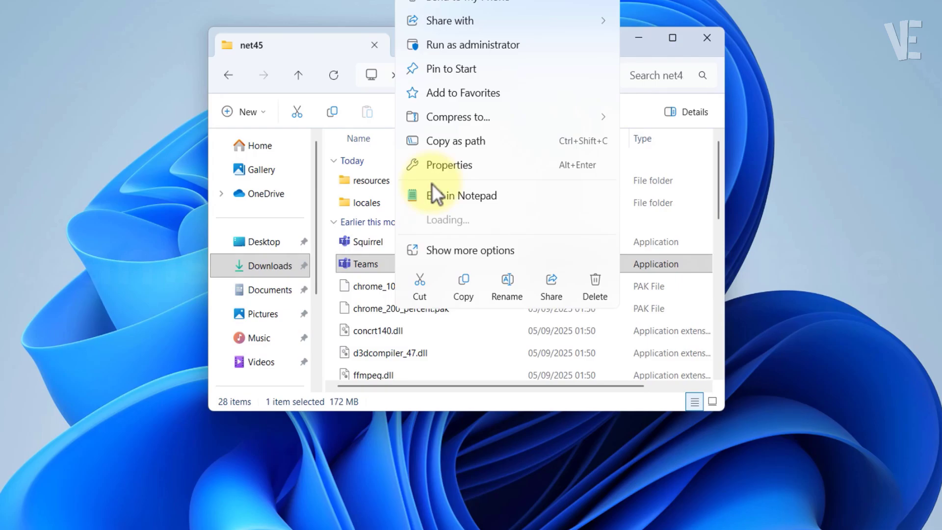
pyautogui.click(470, 46)
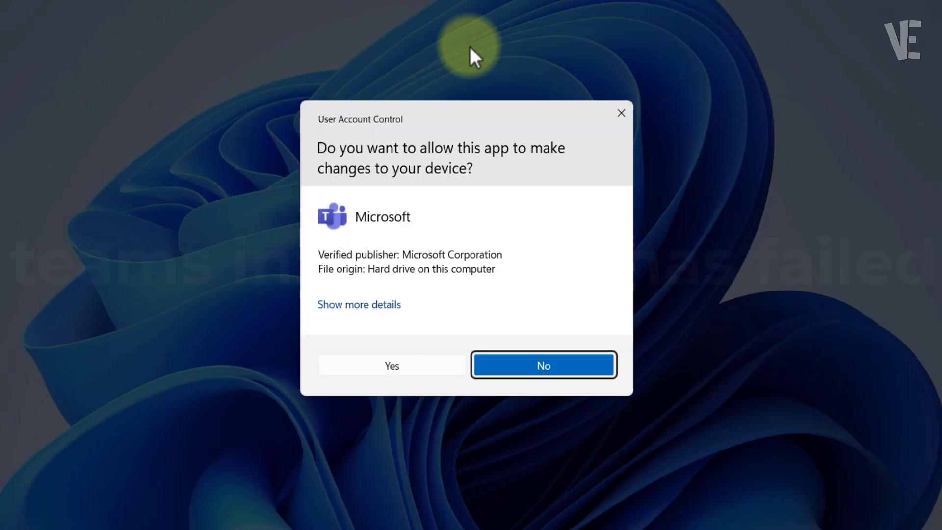
pyautogui.click(393, 364)
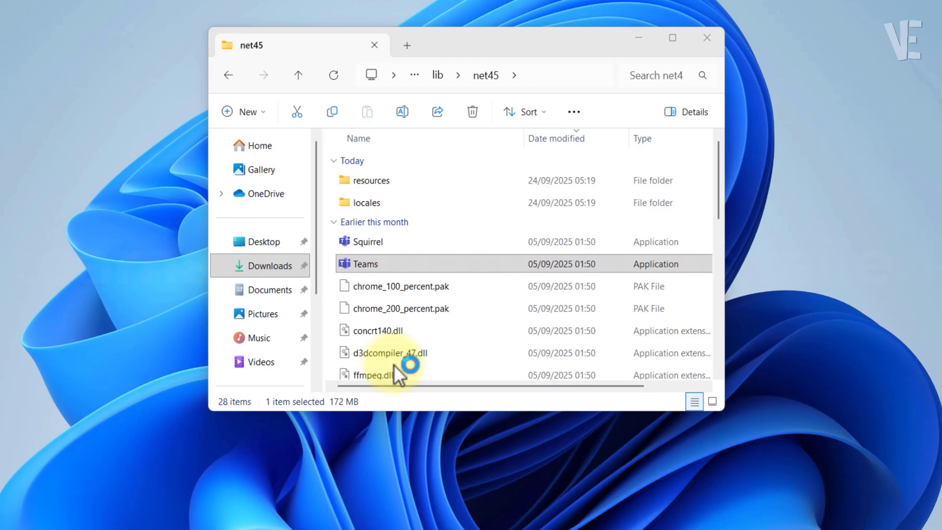